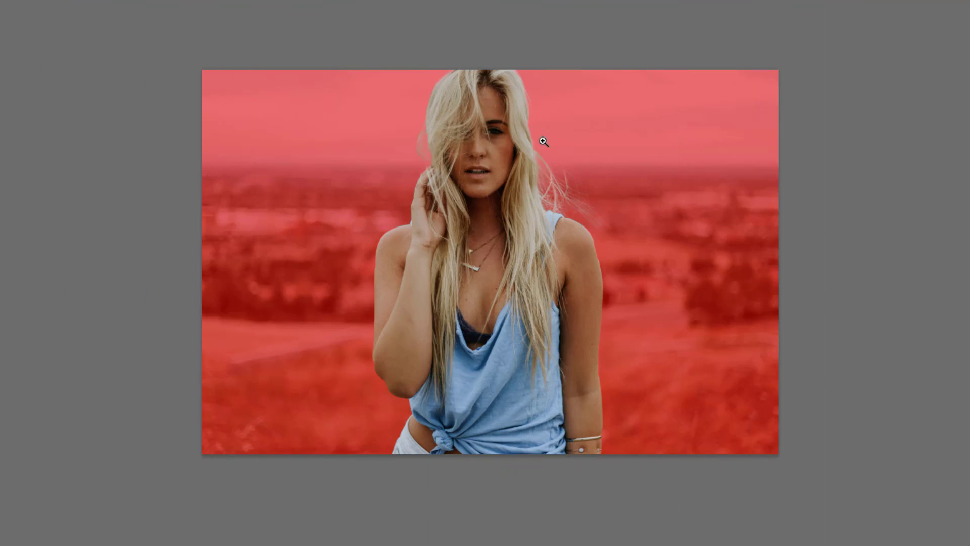
Zoom in on the masked woman's hair and shoulder, then zoom back out
{"action": "left_click", "coordinate": [543, 142]}
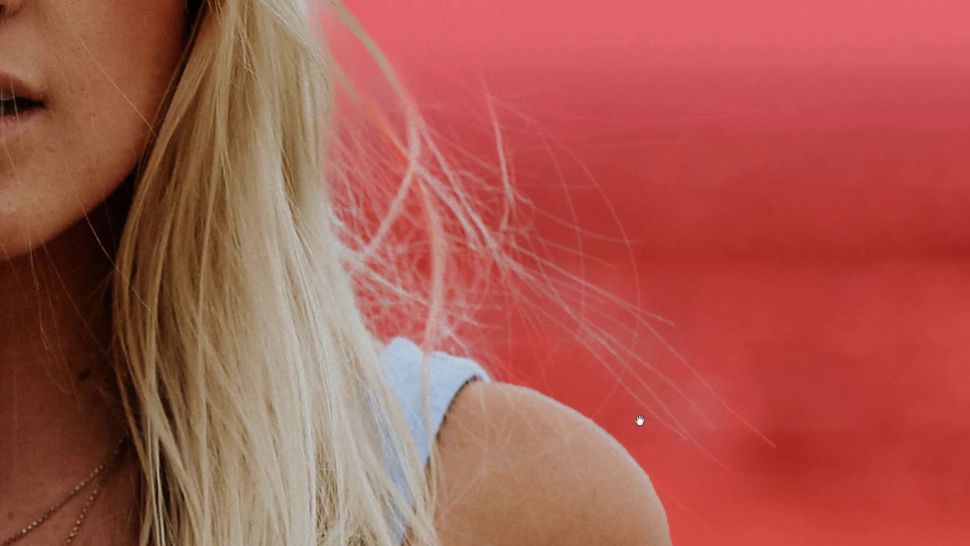
{"action": "left_click", "coordinate": [529, 326], "text": "alt"}
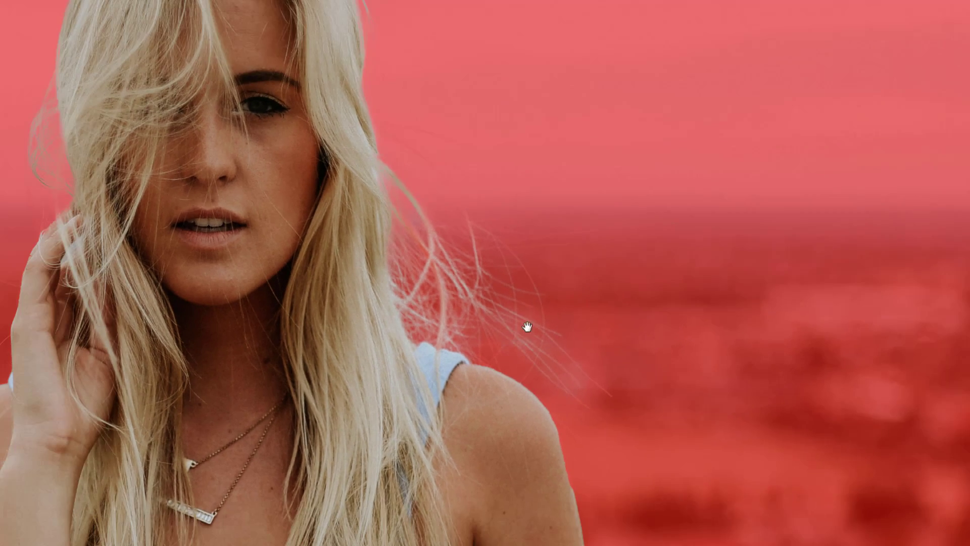
{"action": "left_click", "coordinate": [524, 318], "text": "alt"}
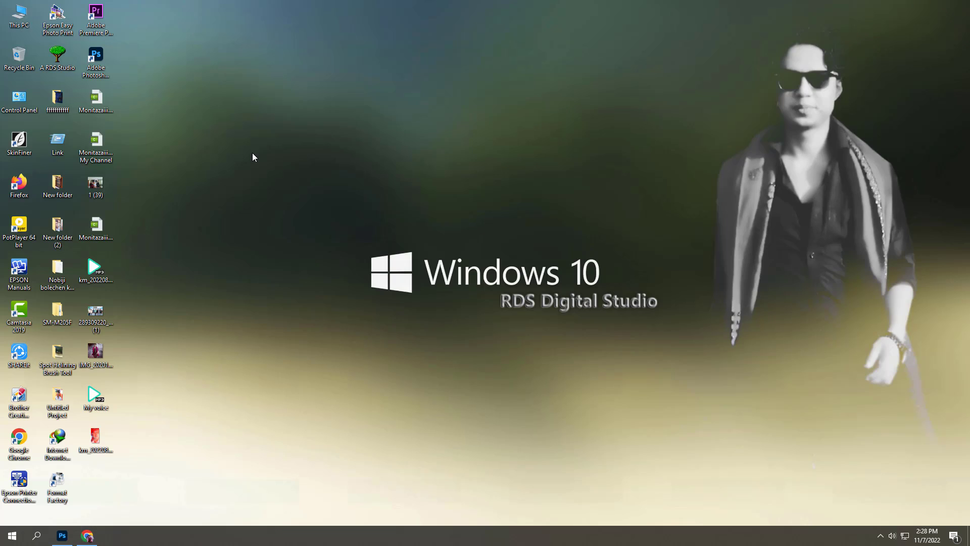
Reopen Photoshop with the woman photo and magnify the flyaway hair at her shoulder
{"action": "double_click", "coordinate": [103, 56]}
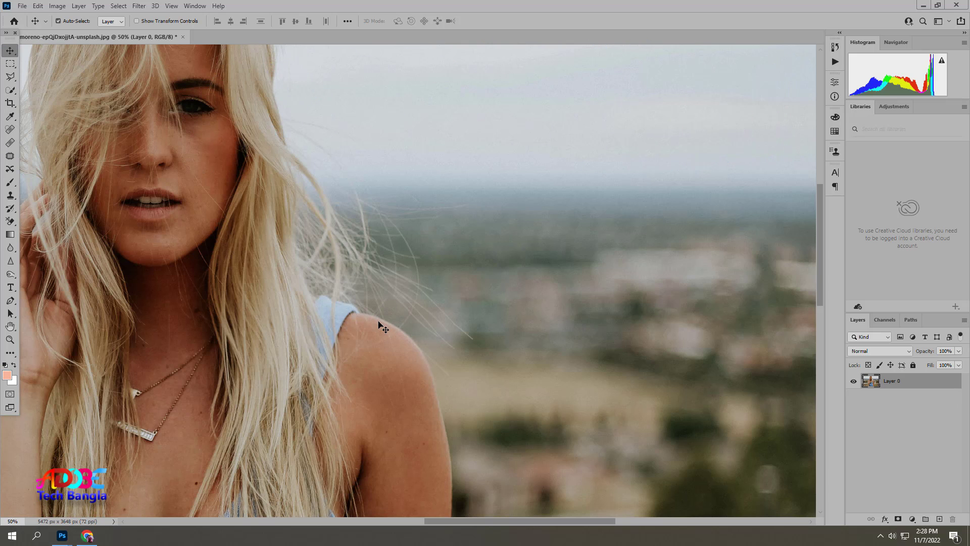
{"action": "scroll", "coordinate": [383, 326], "scroll_direction": "down", "scroll_amount": 3}
{"action": "scroll", "coordinate": [383, 326], "scroll_direction": "down", "scroll_amount": 2}
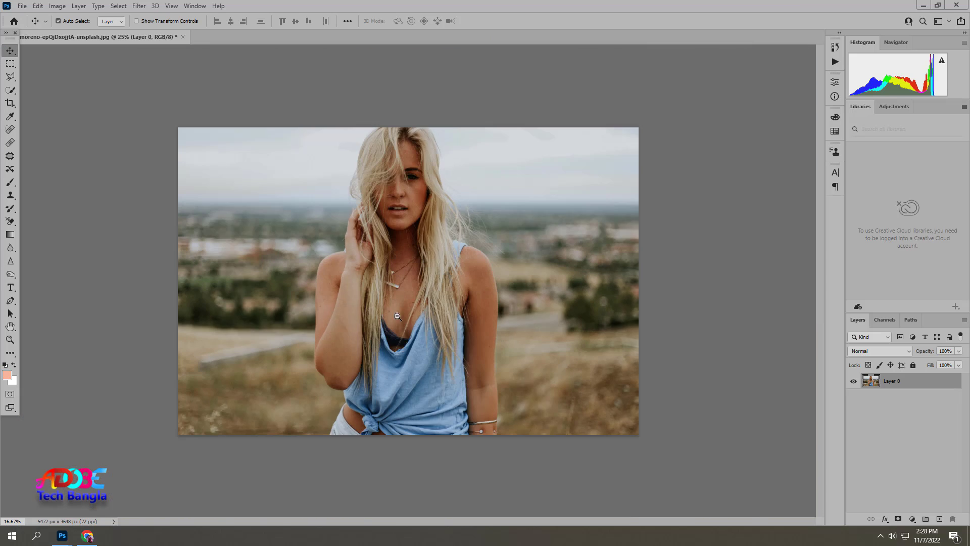
{"action": "scroll", "coordinate": [451, 249], "scroll_direction": "up", "scroll_amount": 3}
{"action": "scroll", "coordinate": [451, 249], "scroll_direction": "up", "scroll_amount": 1}
{"action": "scroll", "coordinate": [223, 396], "scroll_direction": "up", "scroll_amount": 1}
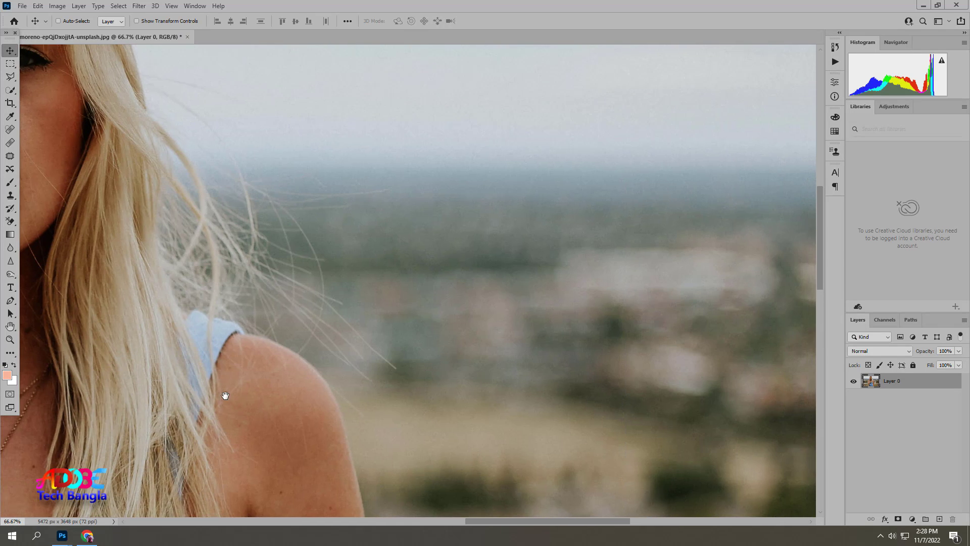
{"action": "left_click_drag", "start_coordinate": [222, 396], "coordinate": [323, 413]}
Enable Move Auto-Select, toggle a Layer 0 lock, and close its Layer Style unchanged
{"action": "key", "text": "ctrl"}
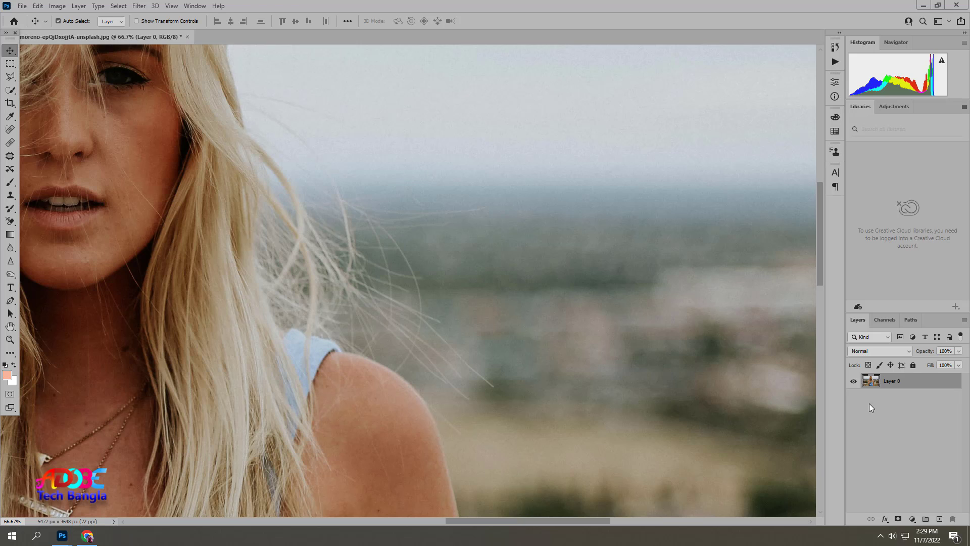
{"action": "left_click", "coordinate": [902, 365]}
{"action": "key", "text": "ctrl"}
{"action": "double_click", "coordinate": [950, 382]}
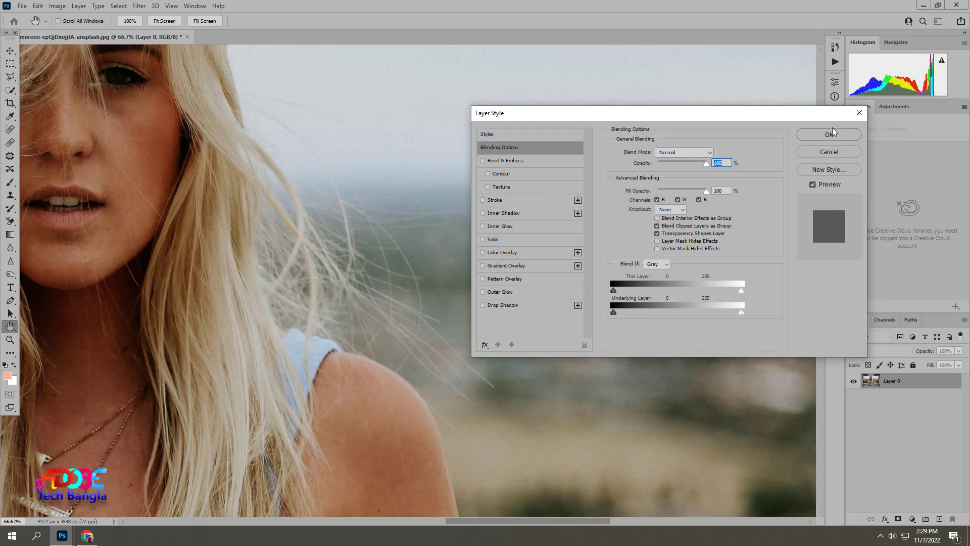
{"action": "left_click", "coordinate": [841, 142]}
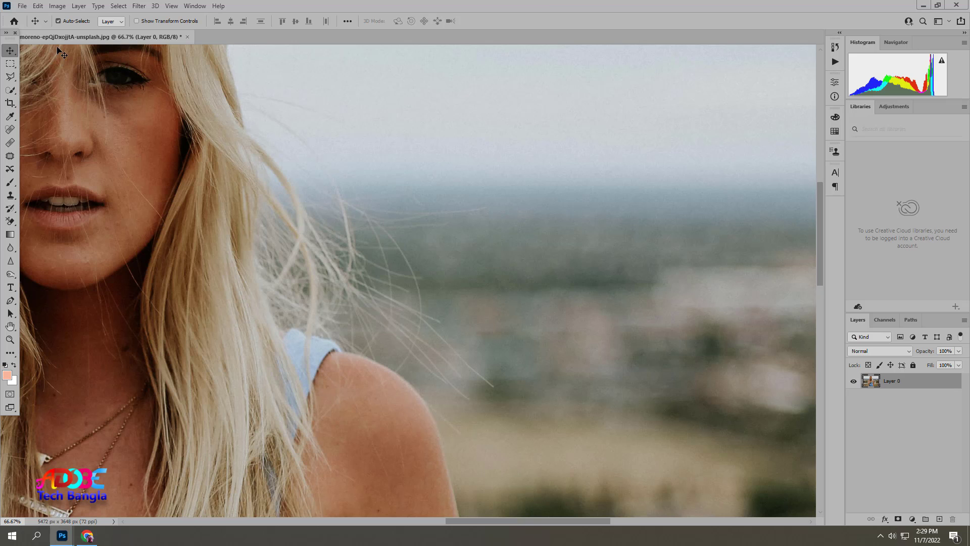
Open the gray rose wall texture and bring it into the woman photo document
{"action": "left_click", "coordinate": [22, 6]}
{"action": "left_click", "coordinate": [31, 27]}
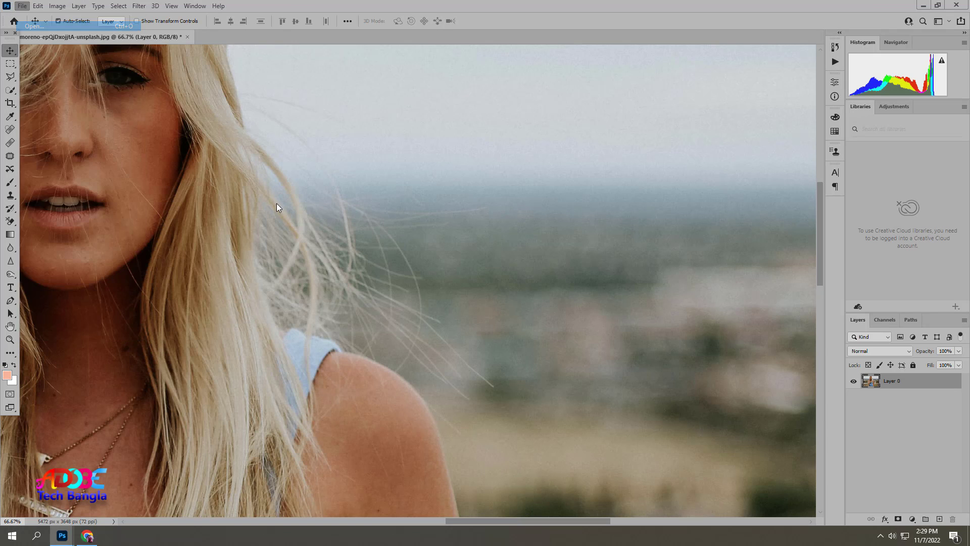
{"action": "double_click", "coordinate": [509, 168]}
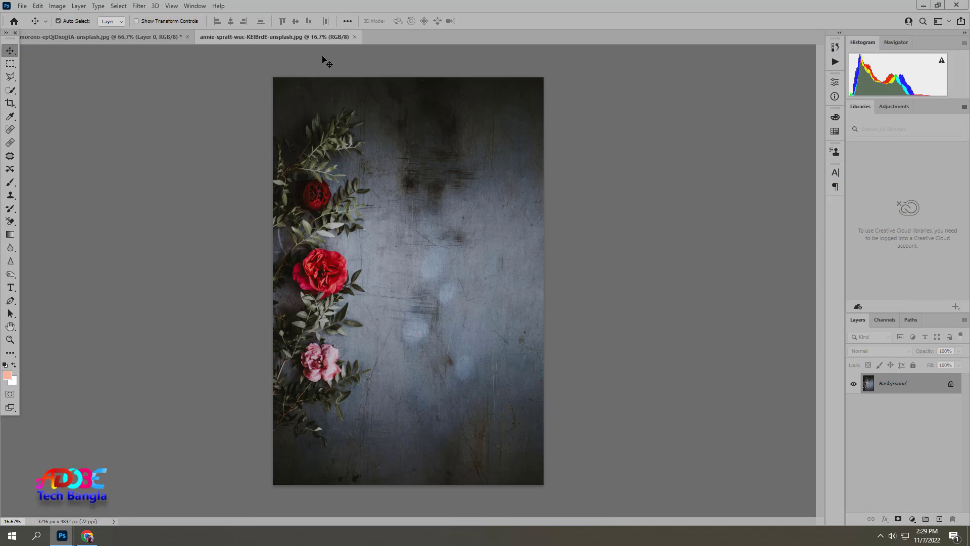
{"action": "mouse_move", "coordinate": [394, 246]}
{"action": "left_mouse_down"}
{"action": "mouse_move", "coordinate": [173, 171]}
{"action": "mouse_move", "coordinate": [365, 323]}
{"action": "left_mouse_up"}
Scale the texture layer to about 130% so it covers the whole canvas
{"action": "key", "text": "ctrl+minus"}
{"action": "key", "text": "ctrl+minus"}
{"action": "key", "text": "ctrl+minus"}
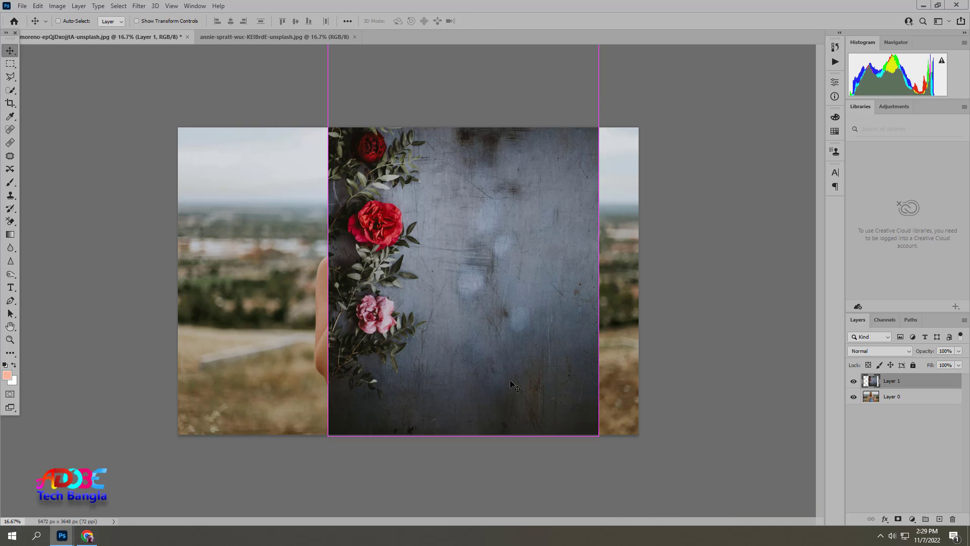
{"action": "key", "text": "ctrl+t"}
{"action": "left_click_drag", "start_coordinate": [463, 438], "coordinate": [528, 543]}
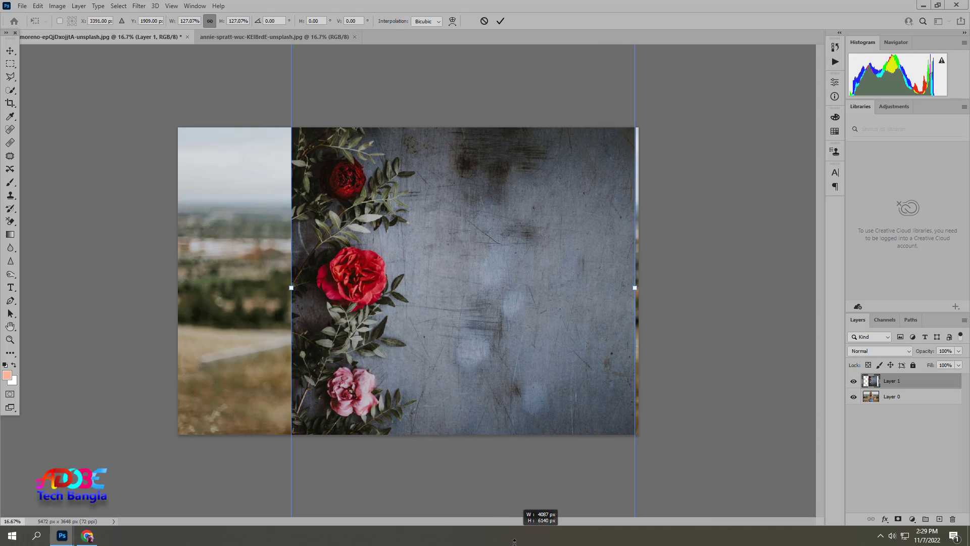
{"action": "left_click_drag", "start_coordinate": [640, 287], "coordinate": [649, 287]}
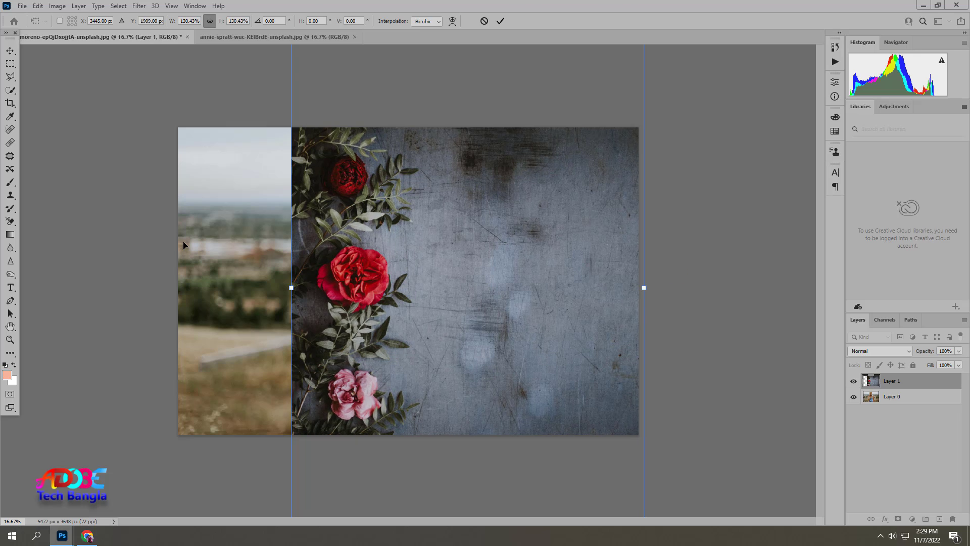
{"action": "left_click_drag", "start_coordinate": [291, 287], "coordinate": [71, 281]}
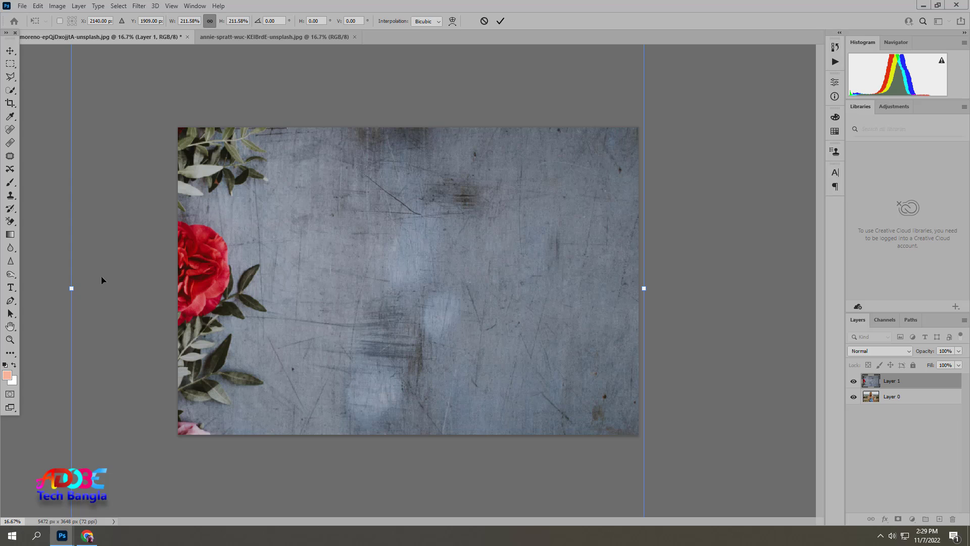
{"action": "key", "text": "Return"}
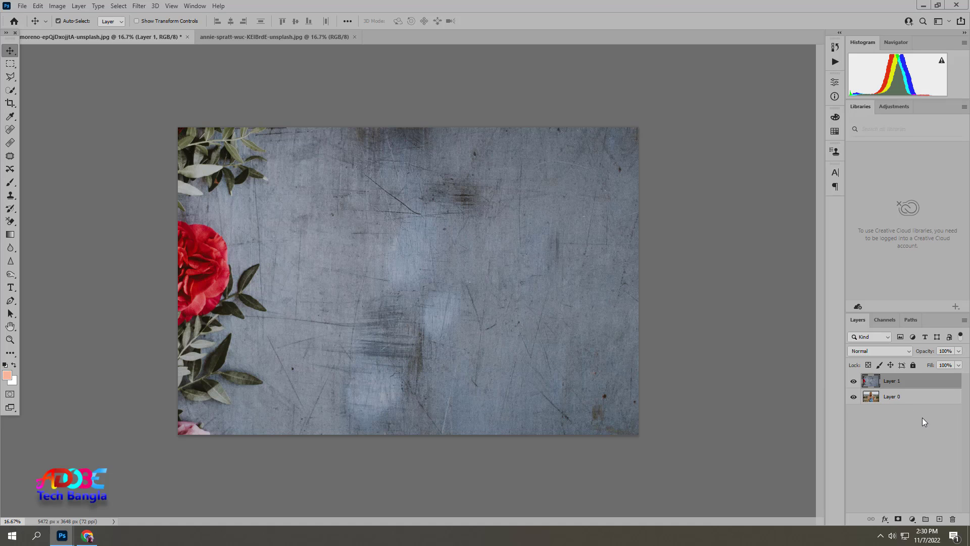
Move Layer 0 above the texture and open Select and Mask on the woman photo
{"action": "left_click_drag", "start_coordinate": [898, 400], "coordinate": [900, 389]}
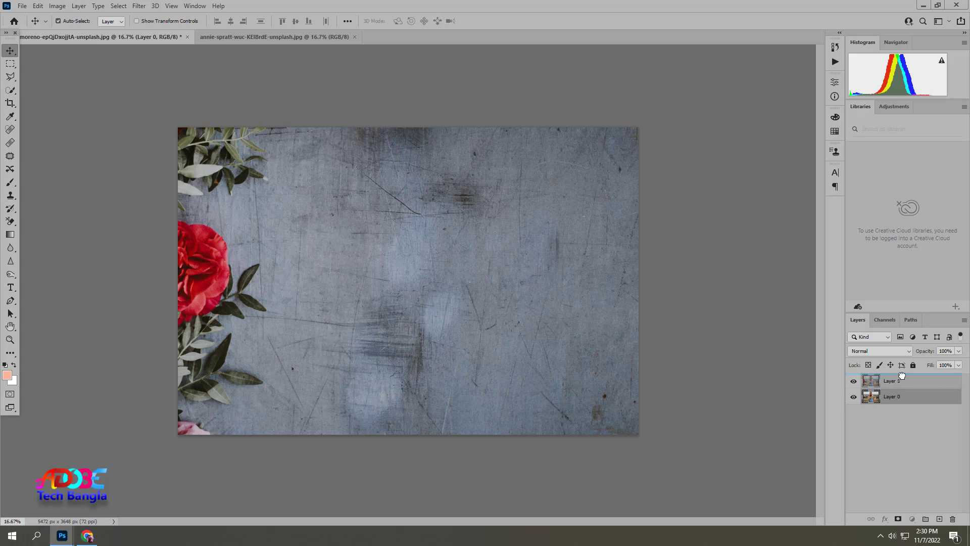
{"action": "left_click_drag", "start_coordinate": [900, 390], "coordinate": [901, 377]}
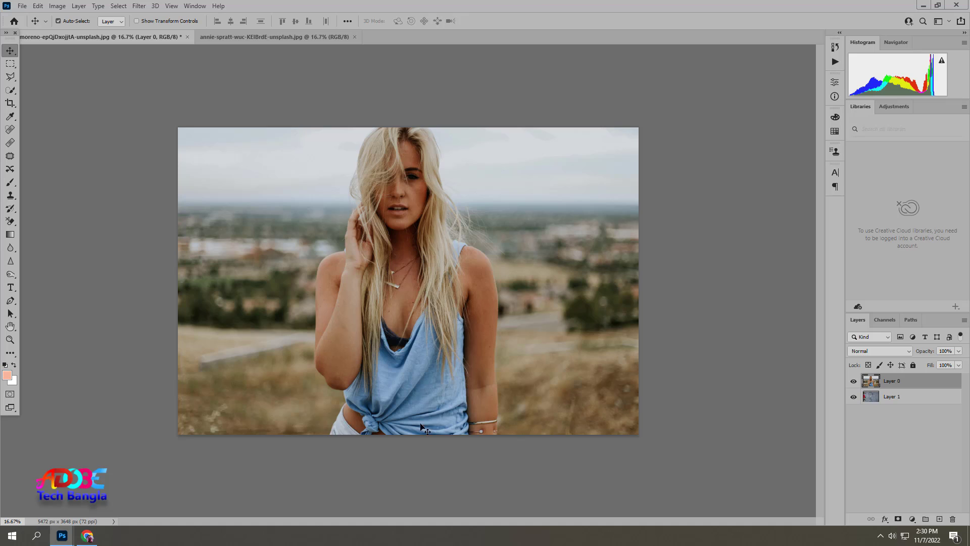
{"action": "left_click", "coordinate": [119, 7]}
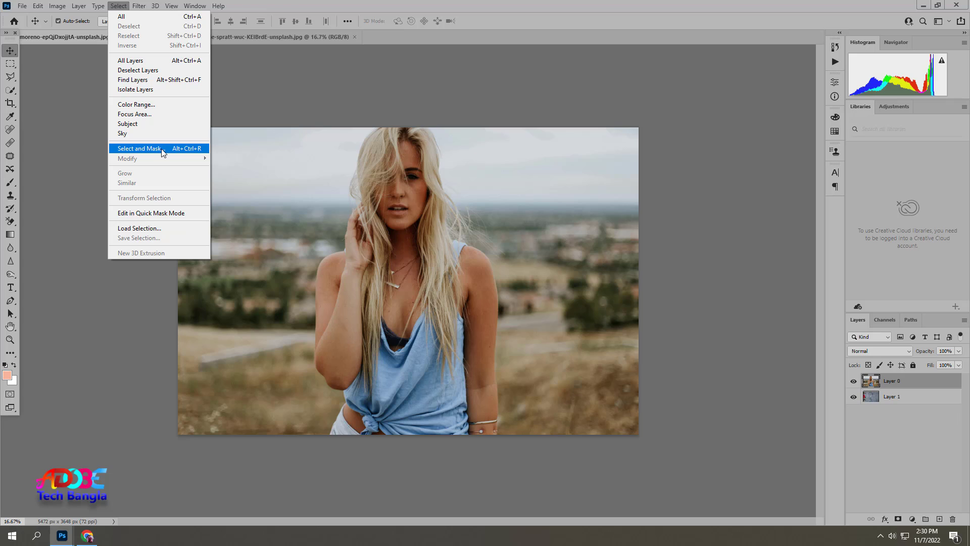
{"action": "left_click", "coordinate": [163, 151]}
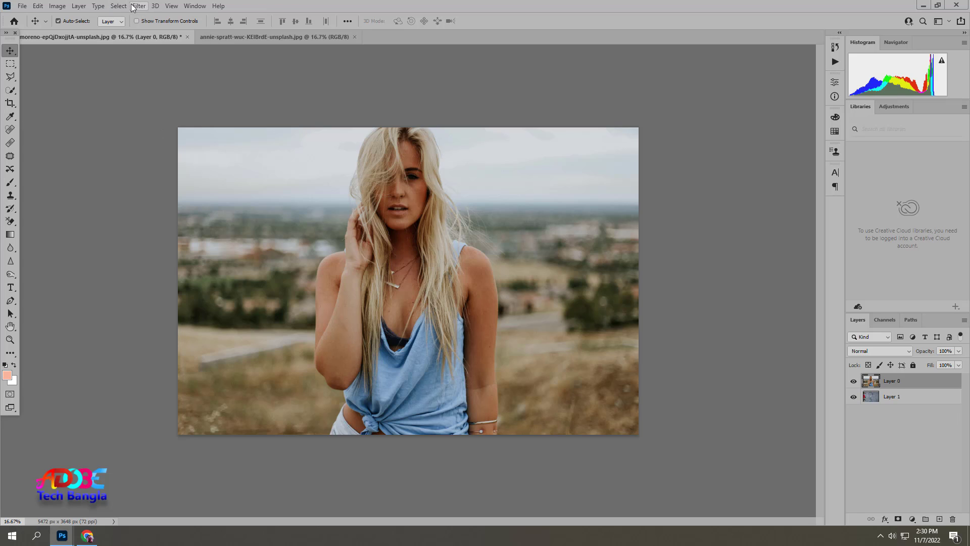
{"action": "key", "text": "alt+s"}
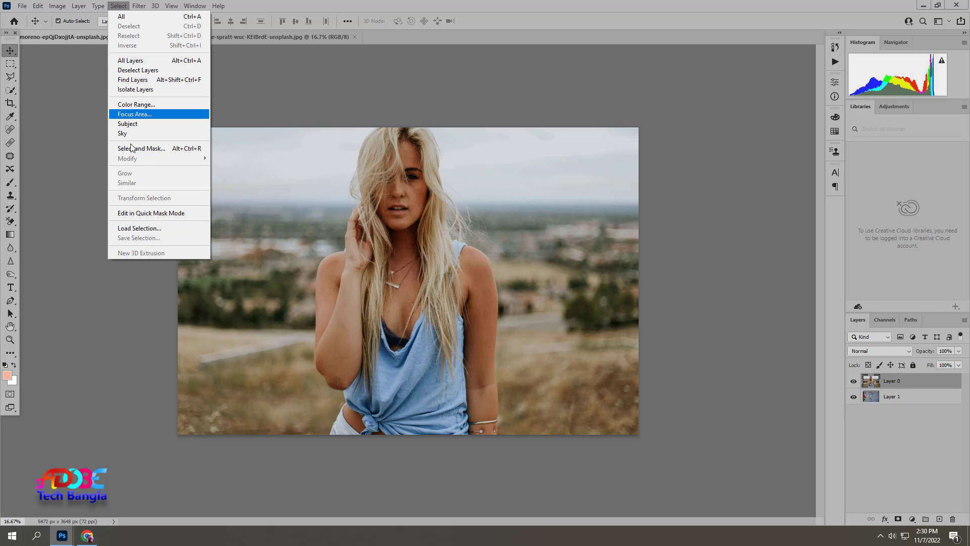
{"action": "left_click", "coordinate": [150, 150]}
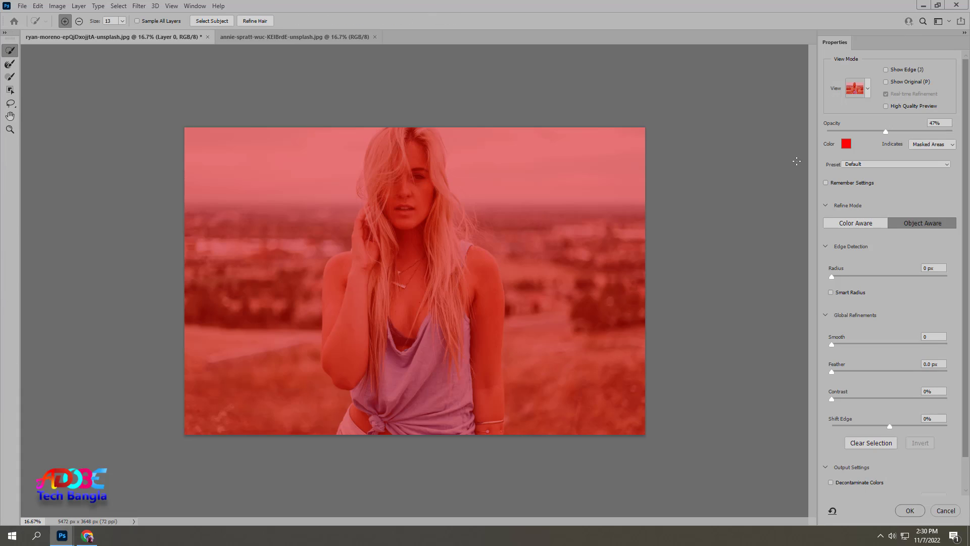
Set the red mask overlay opacity to 50% and keep the Overlay view mode
{"action": "left_click_drag", "start_coordinate": [901, 132], "coordinate": [952, 131]}
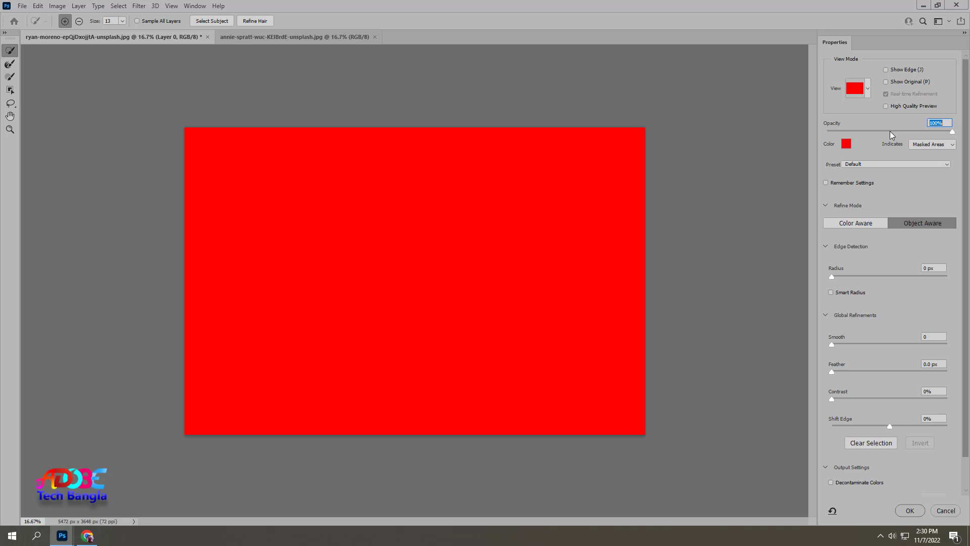
{"action": "left_click", "coordinate": [890, 132]}
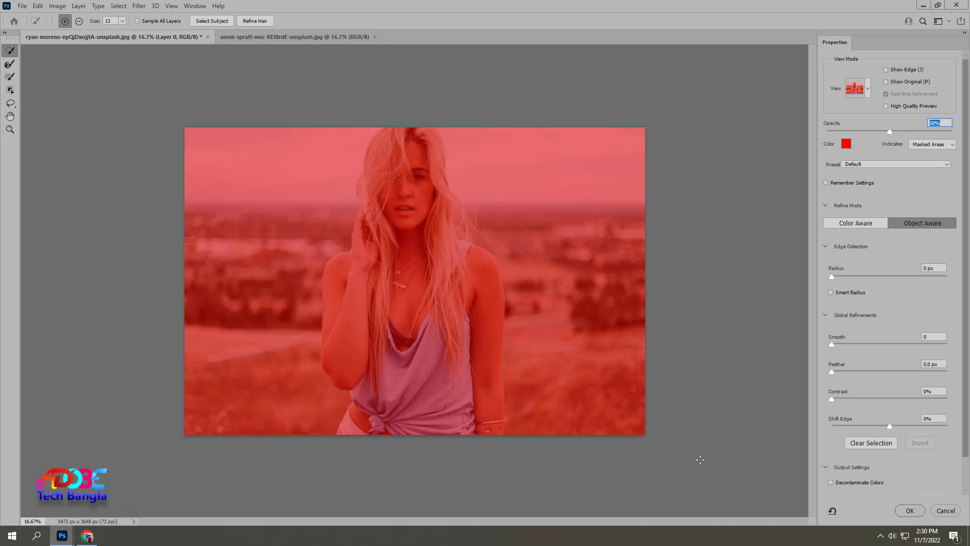
{"action": "left_click", "coordinate": [869, 88]}
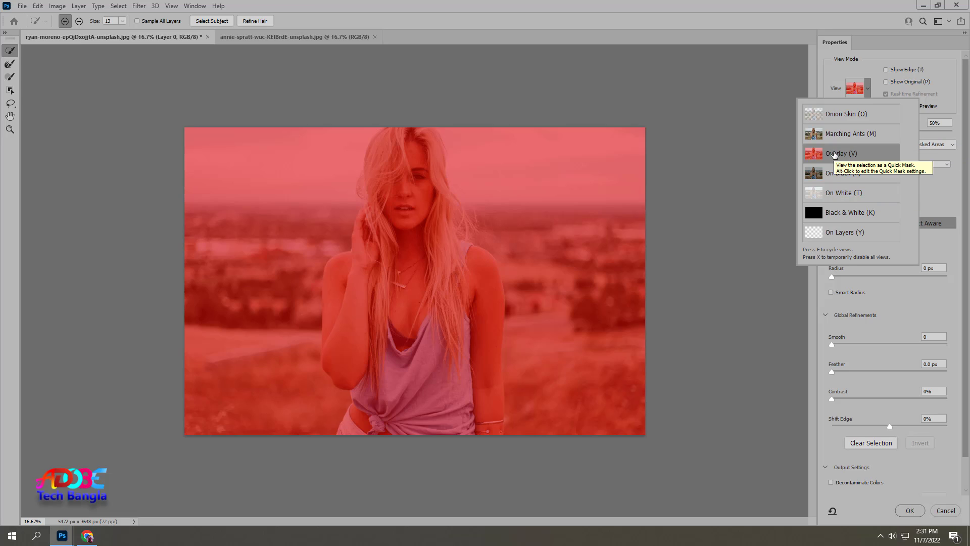
{"action": "left_click", "coordinate": [837, 153]}
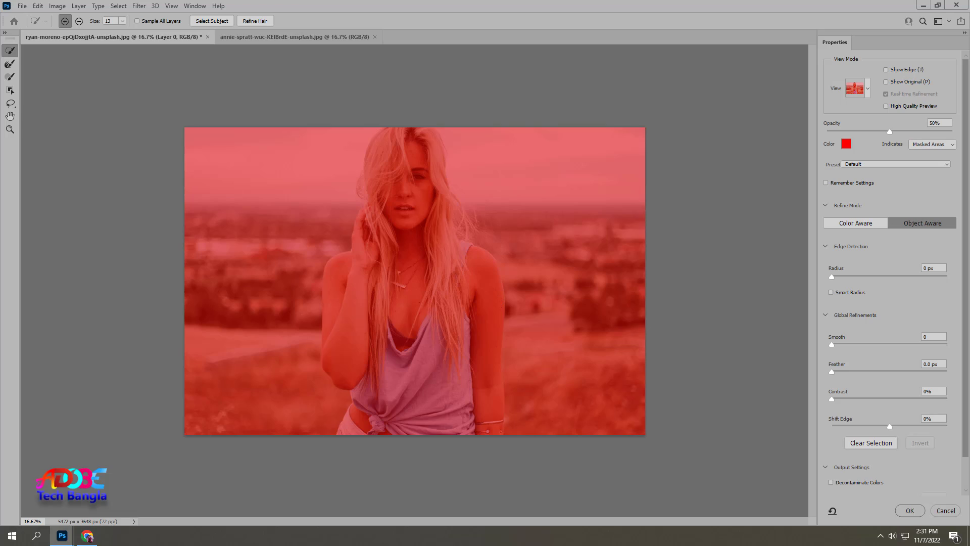
Run Select Subject on the woman, inspect her hair edges up close, then zoom back to 25%
{"action": "left_click", "coordinate": [219, 23]}
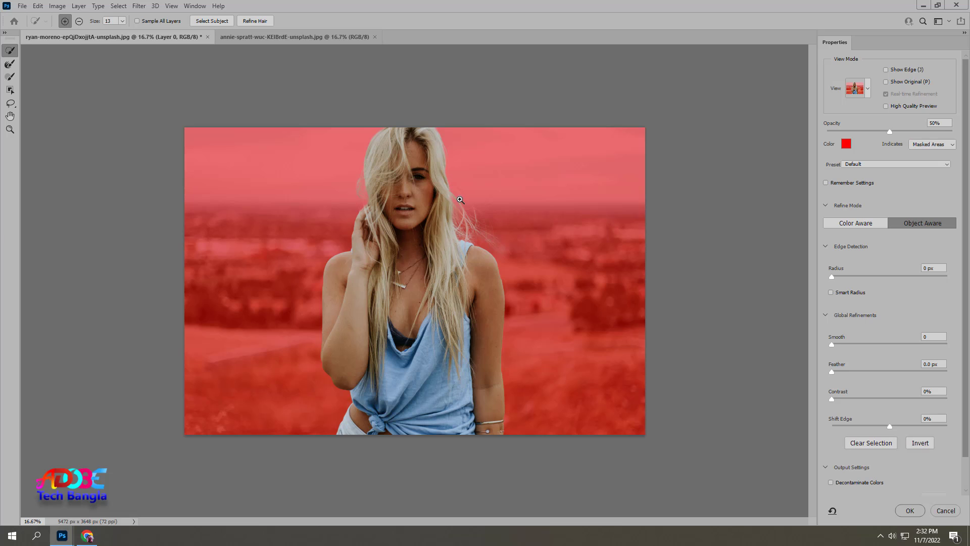
{"action": "scroll", "coordinate": [461, 200], "scroll_direction": "up", "scroll_amount": 5}
{"action": "scroll", "coordinate": [470, 217], "scroll_direction": "up", "scroll_amount": 1}
{"action": "left_click_drag", "start_coordinate": [526, 309], "coordinate": [318, 368]}
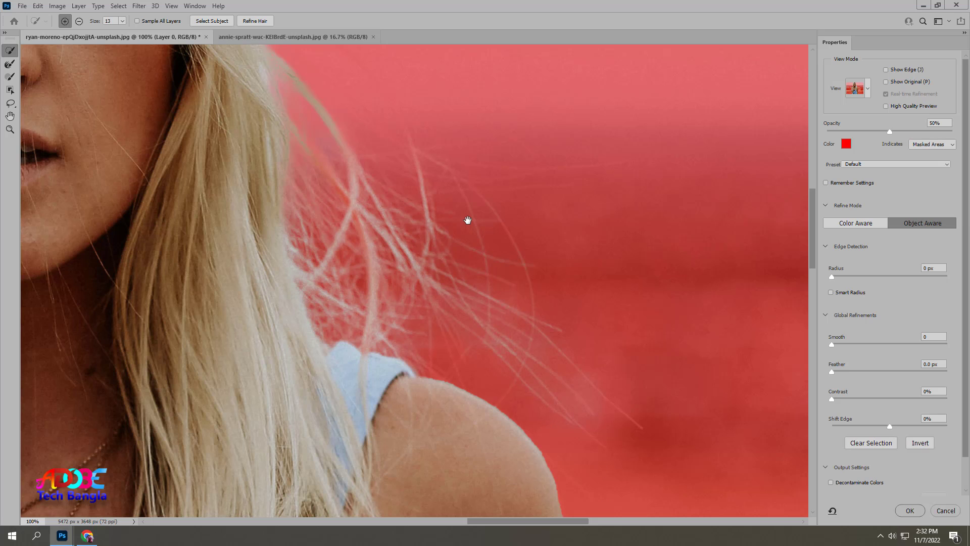
{"action": "scroll", "coordinate": [447, 331], "scroll_direction": "down", "scroll_amount": 1}
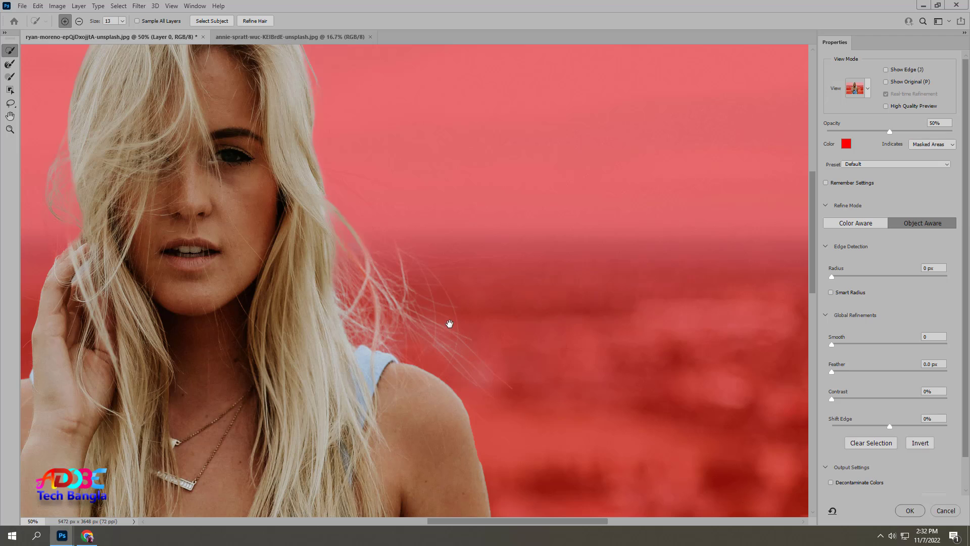
{"action": "left_click", "coordinate": [430, 341], "text": "alt"}
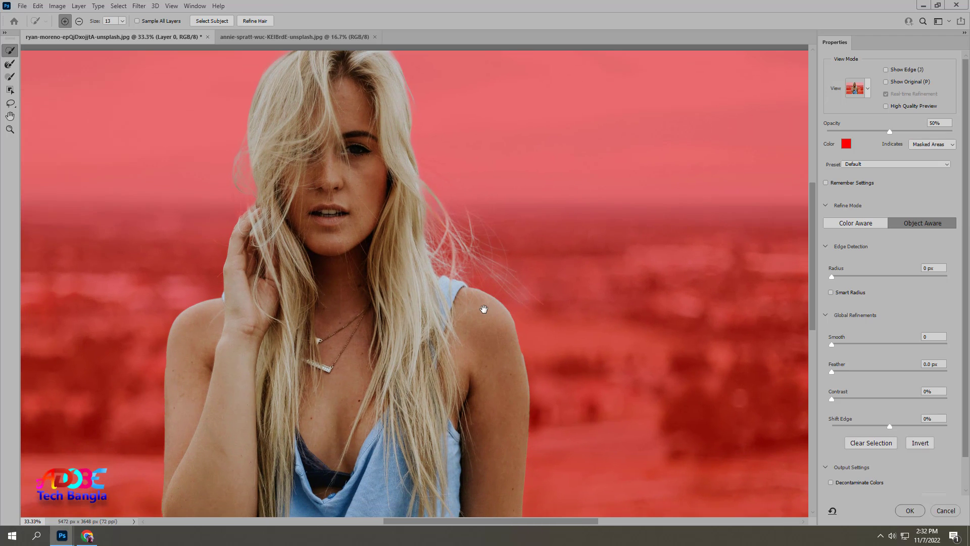
{"action": "left_click_drag", "start_coordinate": [427, 342], "coordinate": [488, 309]}
{"action": "left_click", "coordinate": [486, 305], "text": "alt"}
{"action": "left_click", "coordinate": [890, 130]}
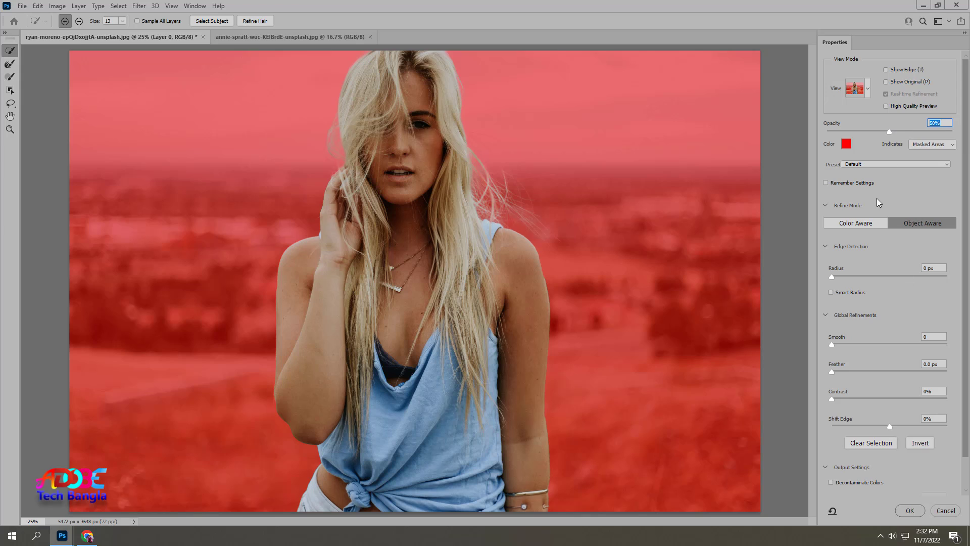
{"action": "scroll", "coordinate": [883, 296], "scroll_direction": "down", "scroll_amount": 2}
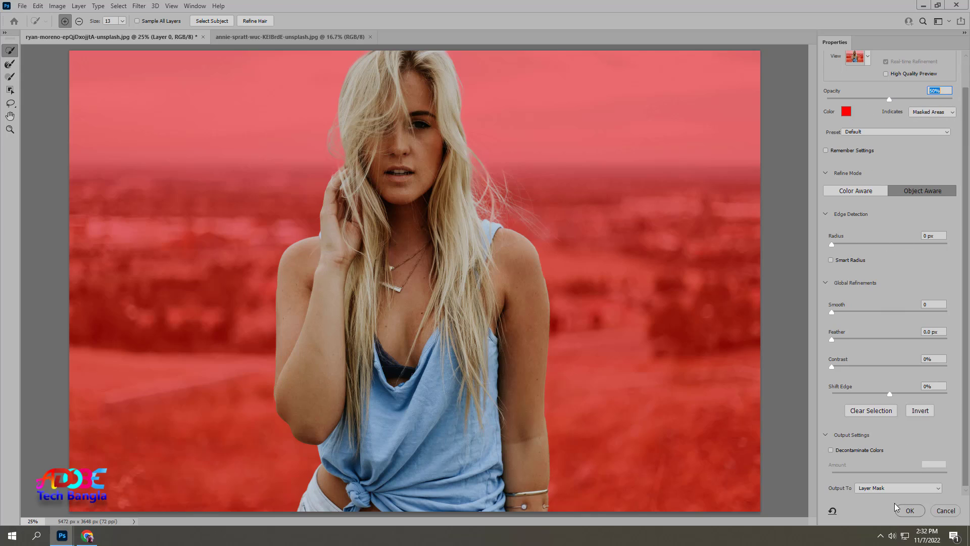
Confirm Output To is Layer Mask and apply the hair selection to Layer 0
{"action": "left_click", "coordinate": [826, 436]}
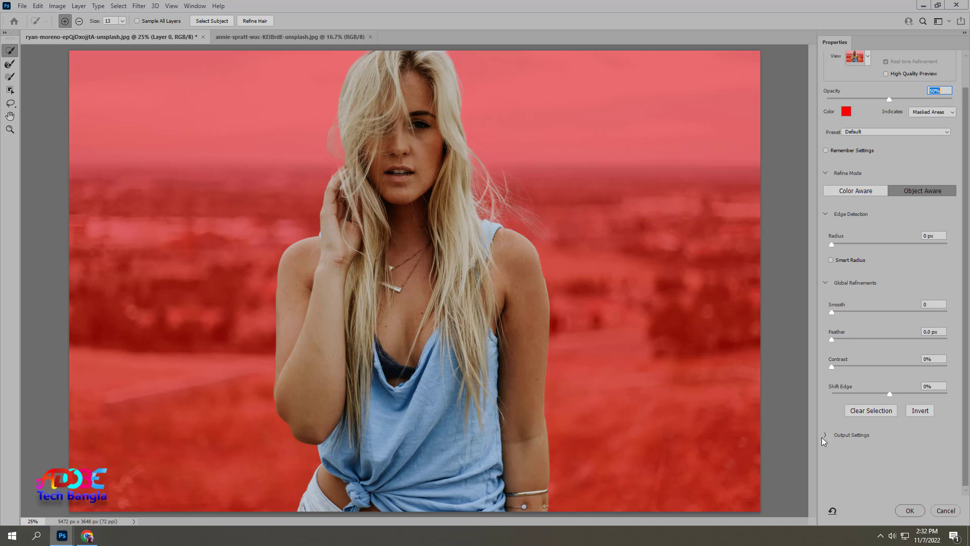
{"action": "left_click", "coordinate": [825, 436]}
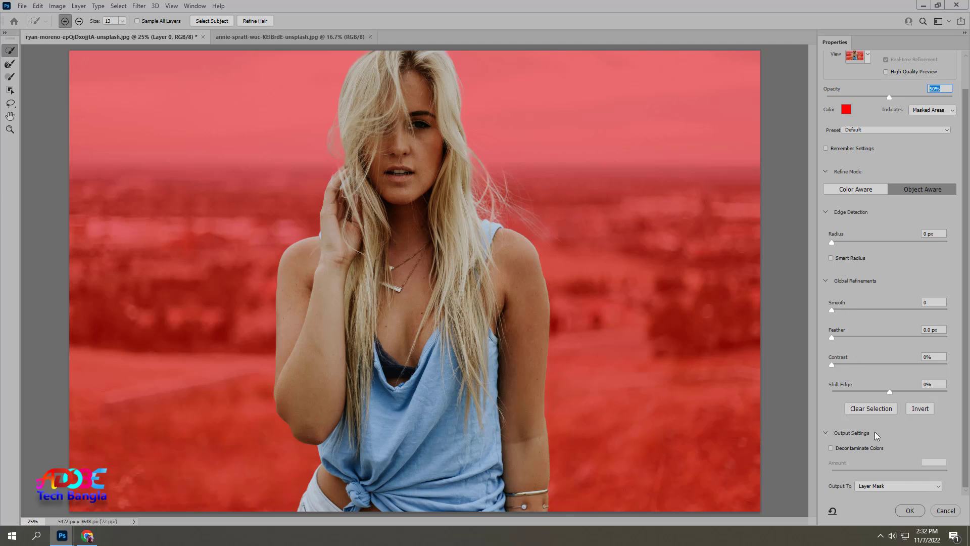
{"action": "left_click", "coordinate": [912, 511]}
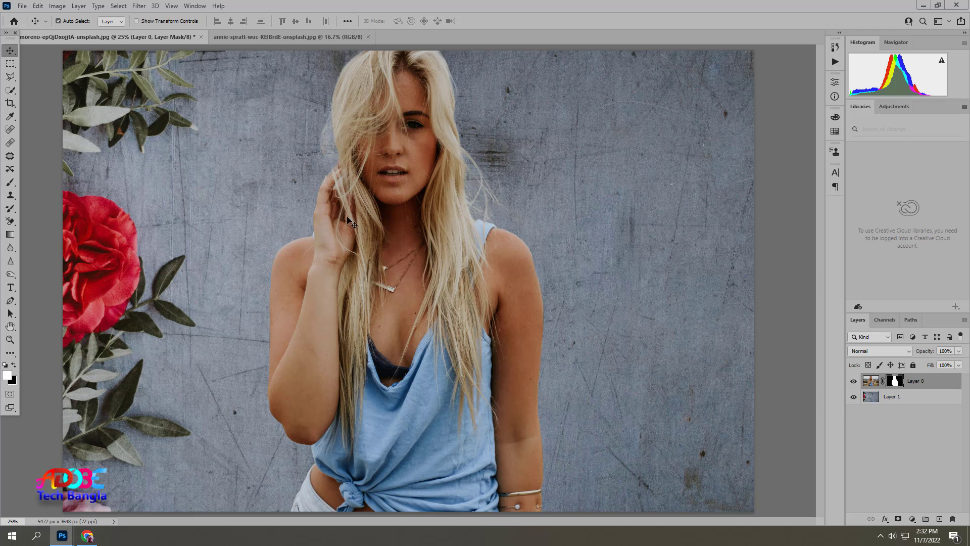
{"action": "left_click_drag", "start_coordinate": [427, 306], "coordinate": [399, 257]}
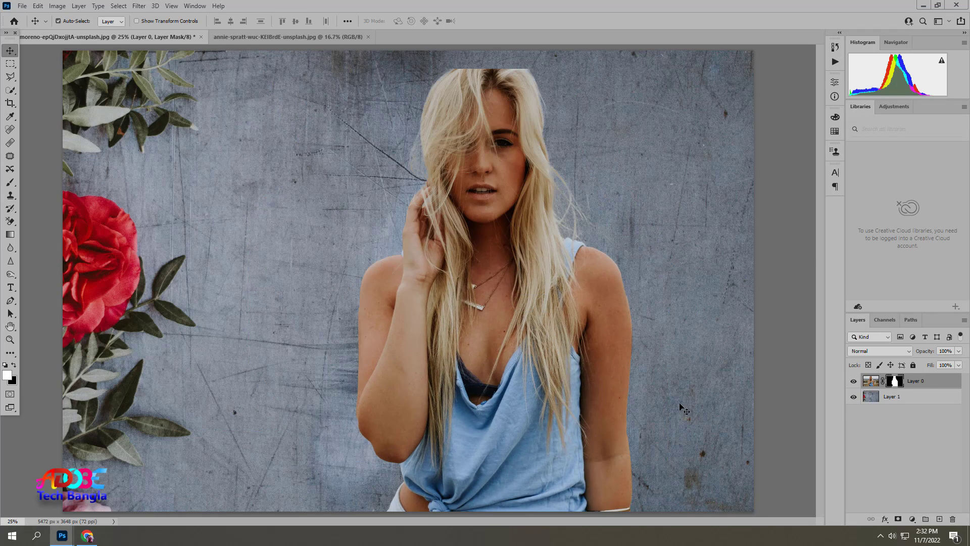
{"action": "left_click", "coordinate": [853, 397]}
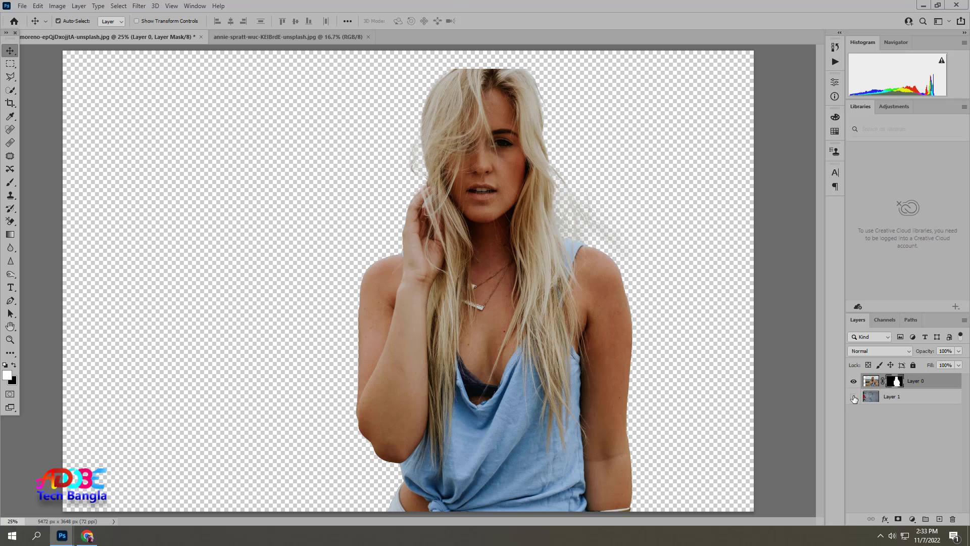
{"action": "left_click", "coordinate": [854, 397]}
{"action": "left_click_drag", "start_coordinate": [394, 208], "coordinate": [306, 190]}
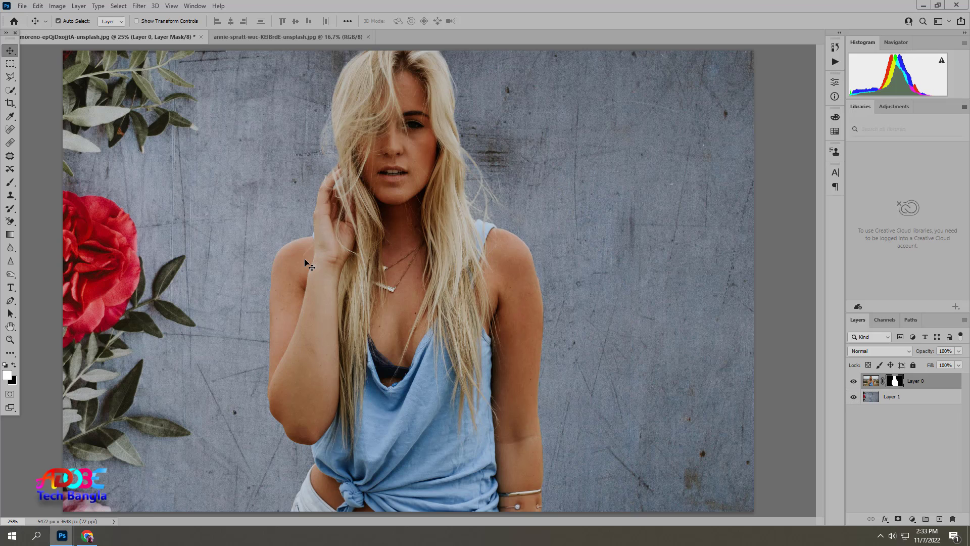